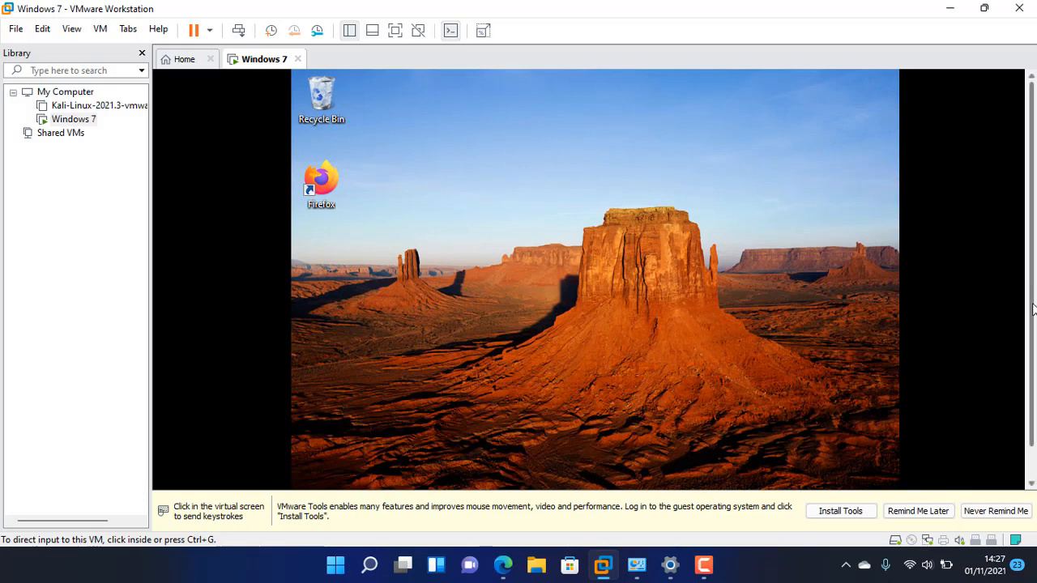
# Step: Open the Windows 7 virtual machine's system information and check its Remote settings for remote access options
pyautogui.moveTo(1032, 340); pyautogui.dragTo(1033, 370)
pyautogui.click(955, 386)
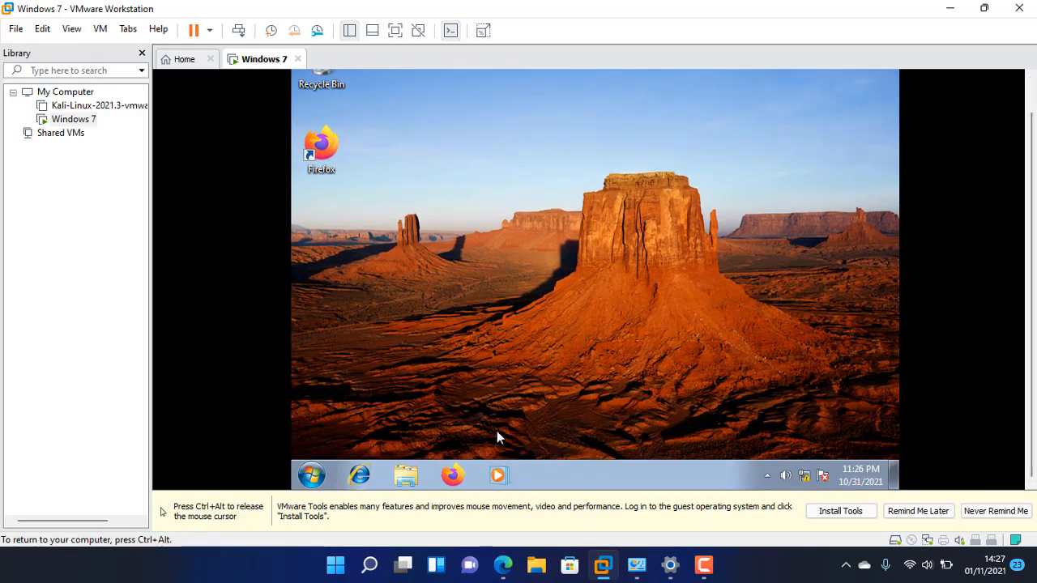
pyautogui.press('super+Pause')
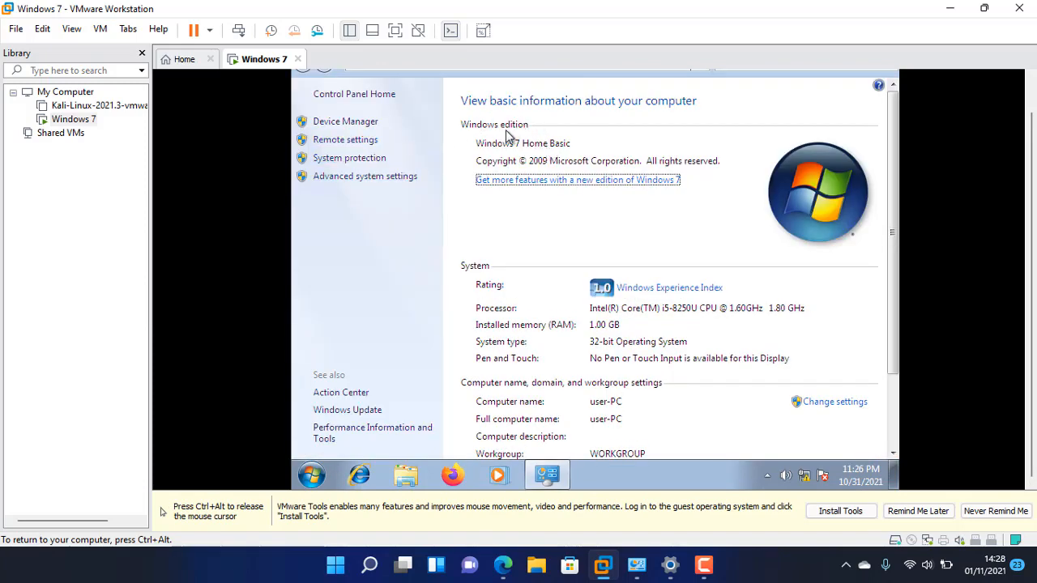
pyautogui.click(363, 142)
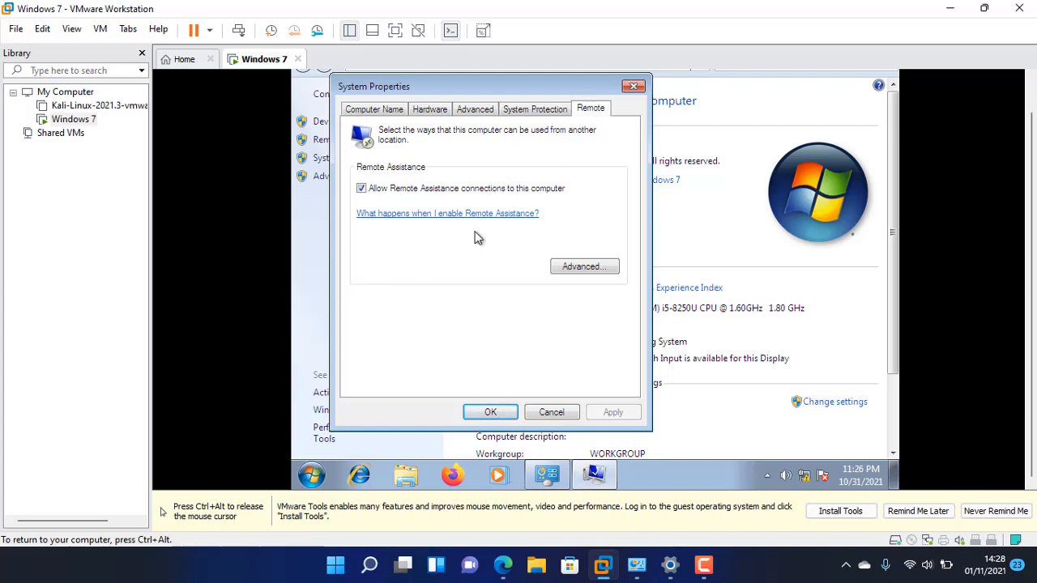
pyautogui.click(632, 87)
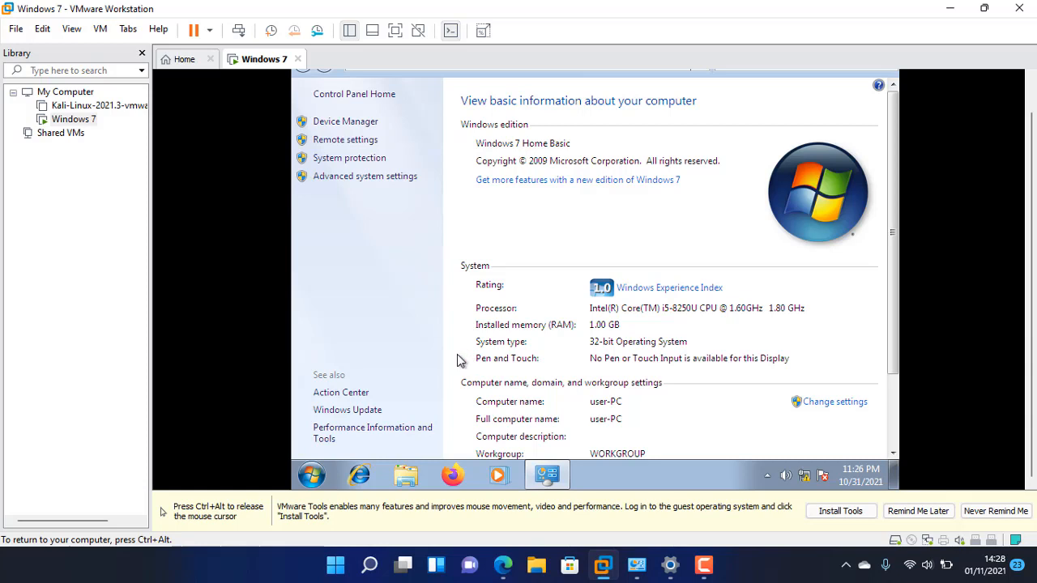
pyautogui.hotkey('ctrl', 'alt')
pyautogui.moveTo(369, 564)
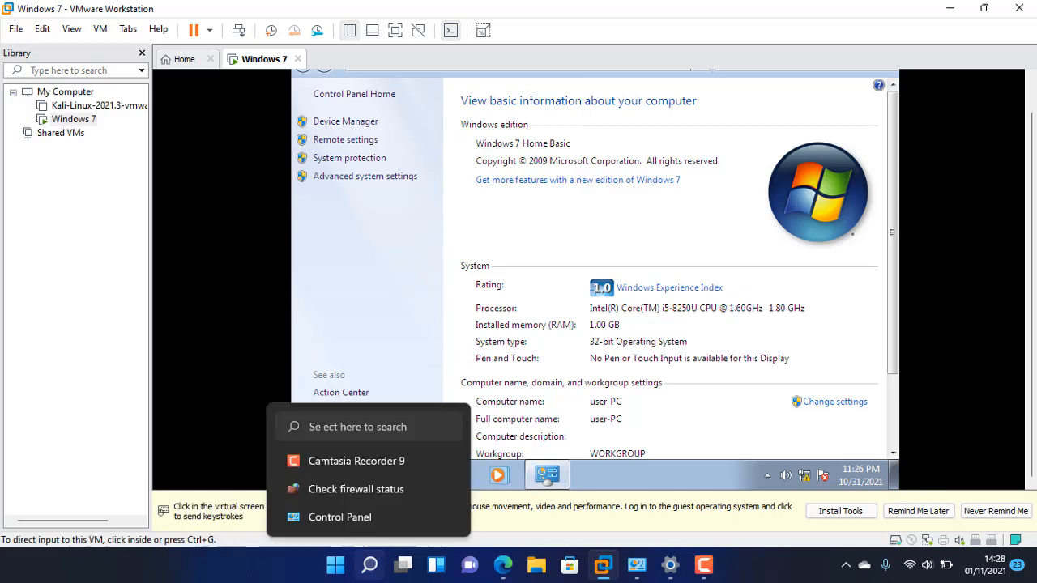
pyautogui.click(369, 564)
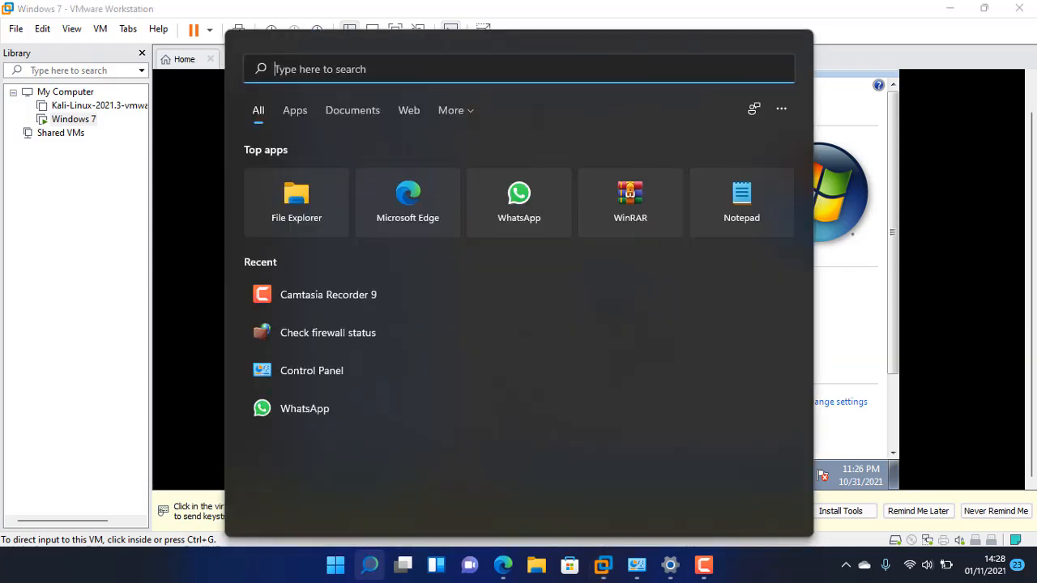
pyautogui.click(368, 571)
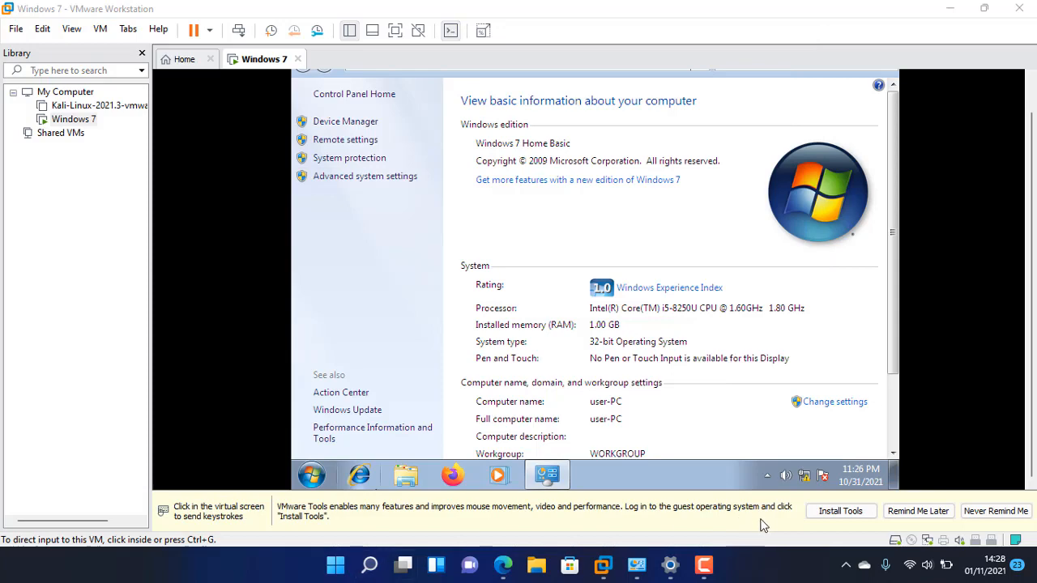
pyautogui.click(672, 564)
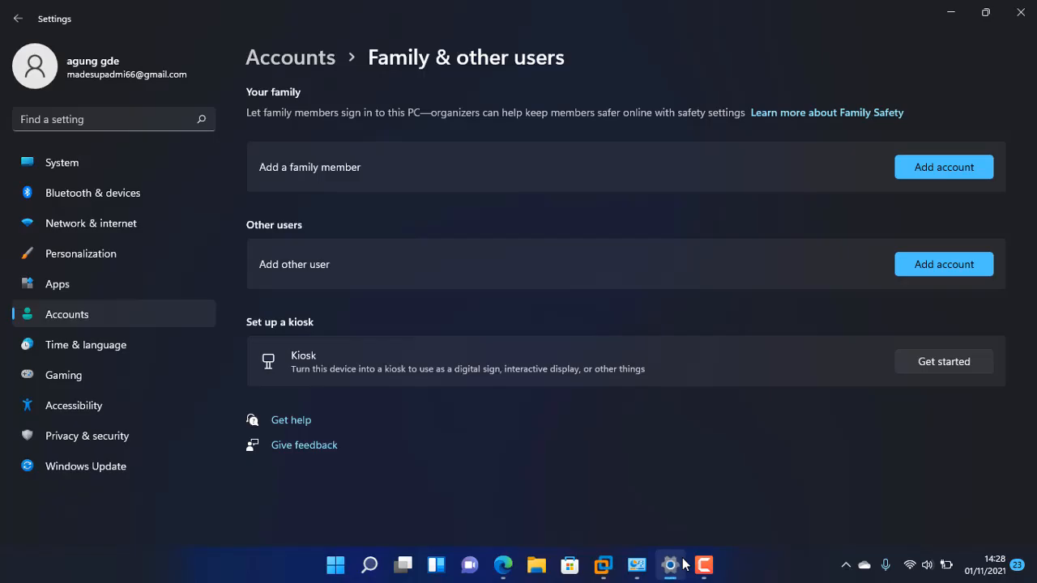
pyautogui.click(681, 565)
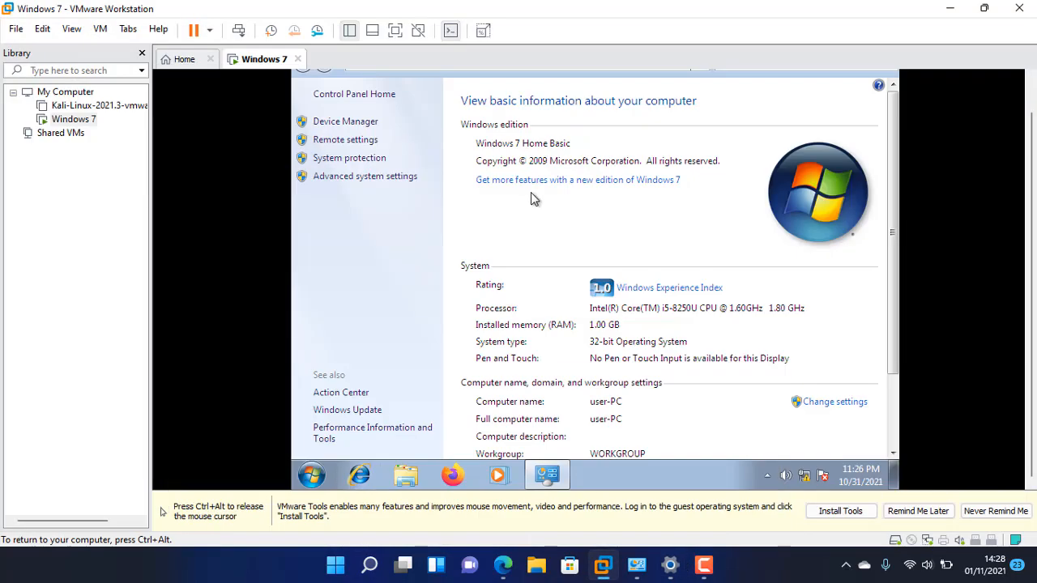
pyautogui.moveTo(1031, 209); pyautogui.dragTo(1031, 187)
pyautogui.click(1014, 188)
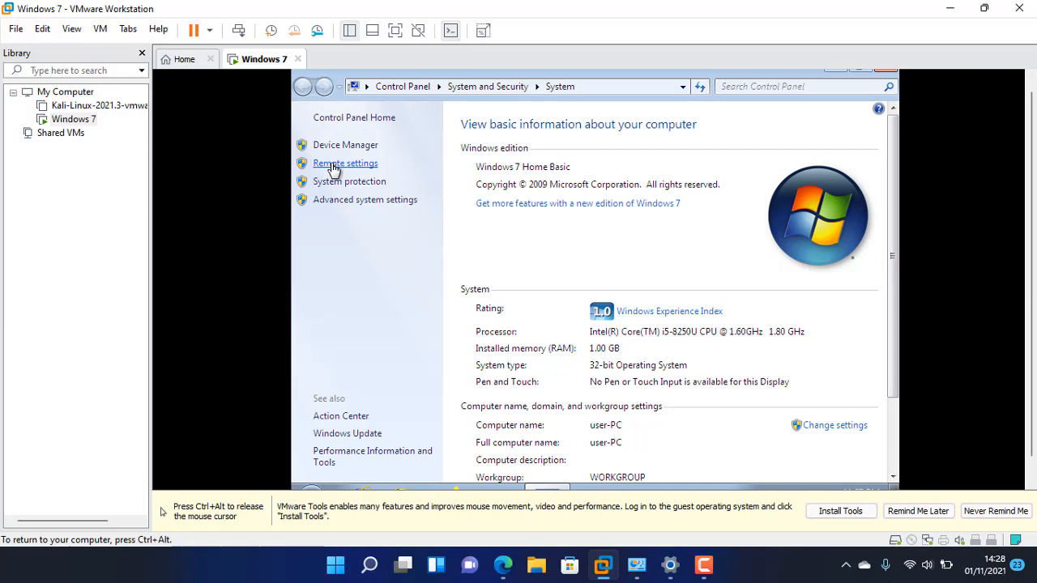
pyautogui.hotkey('ctrl', 'alt')
pyautogui.click(590, 463)
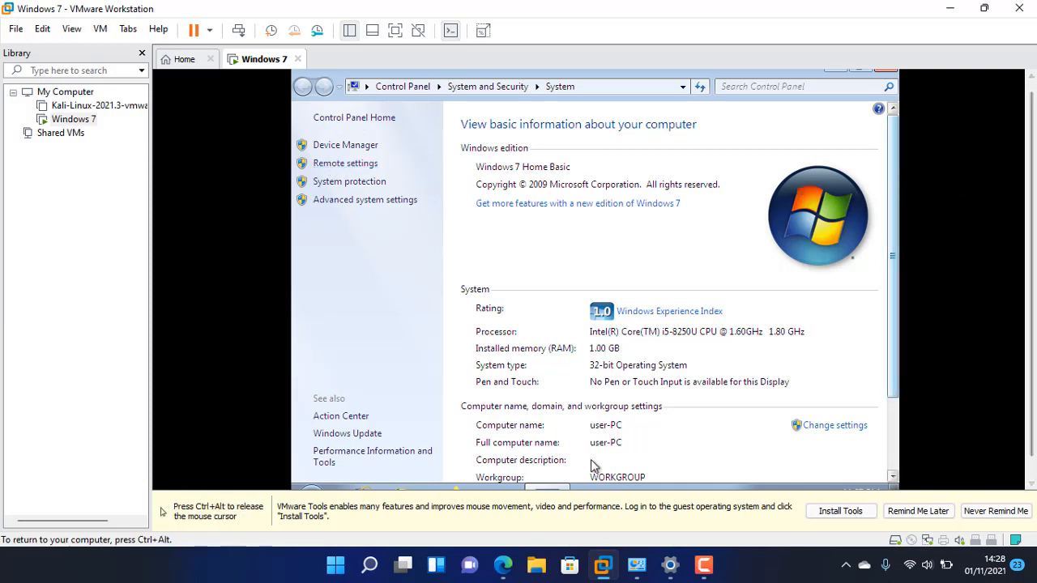
# Step: Search the host computer for "remote", open Remote desktop settings and check whether Remote Desktop is enabled
pyautogui.hotkey('ctrl', 'alt')
pyautogui.click(374, 565)
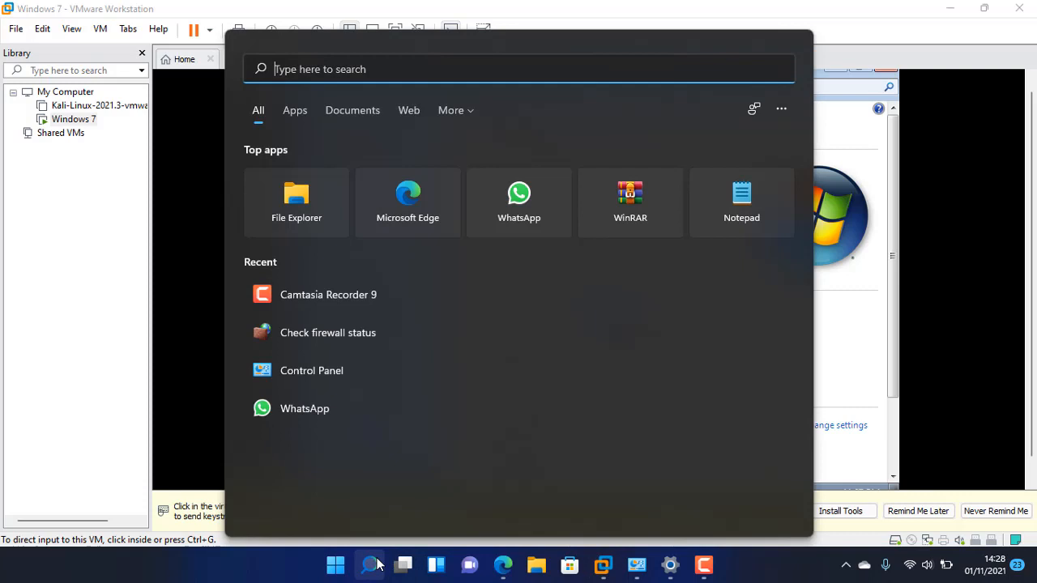
pyautogui.write('remot')
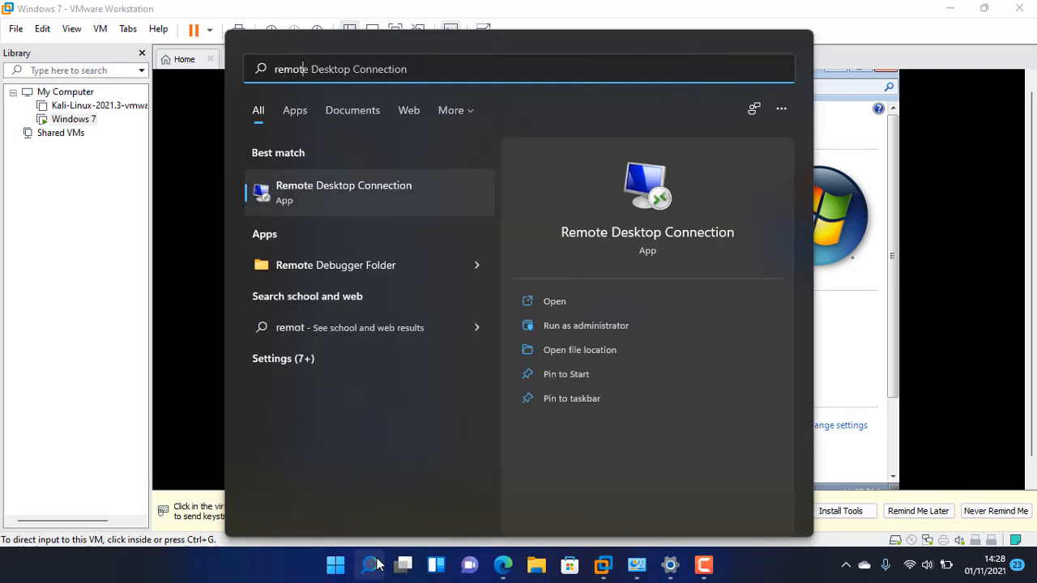
pyautogui.write('e')
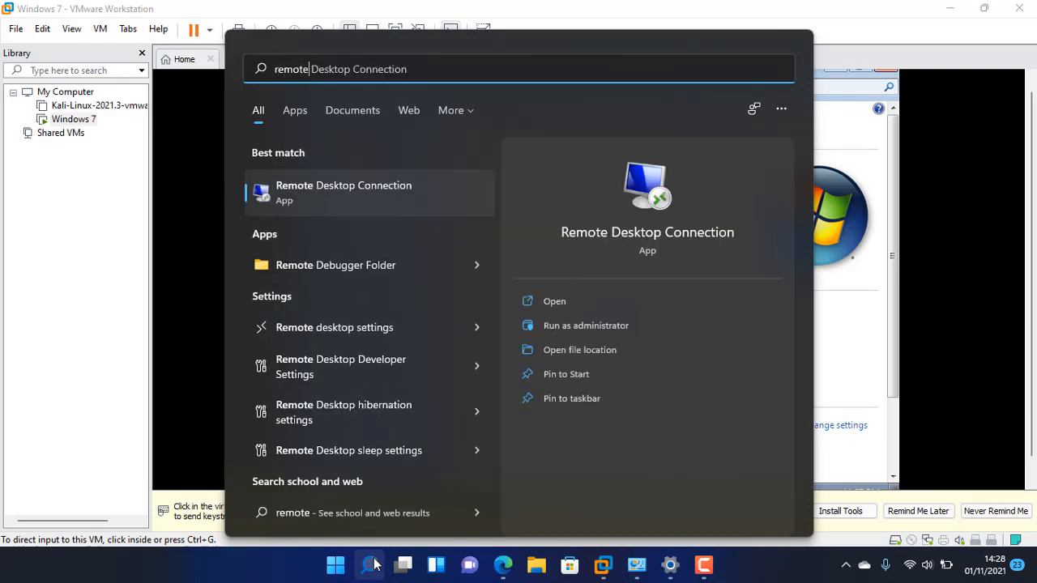
pyautogui.click(466, 339)
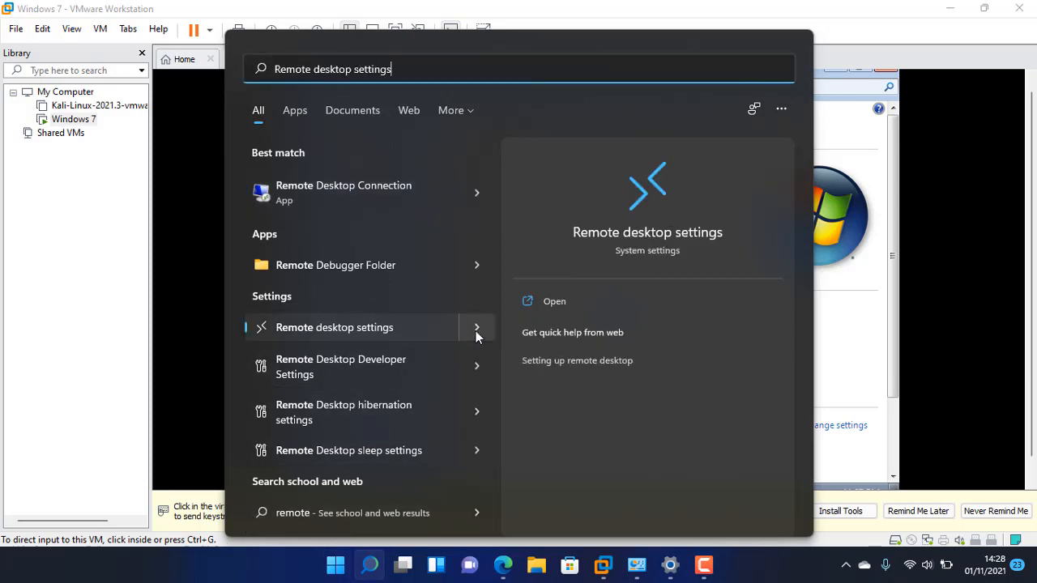
pyautogui.click(485, 326)
pyautogui.click(534, 309)
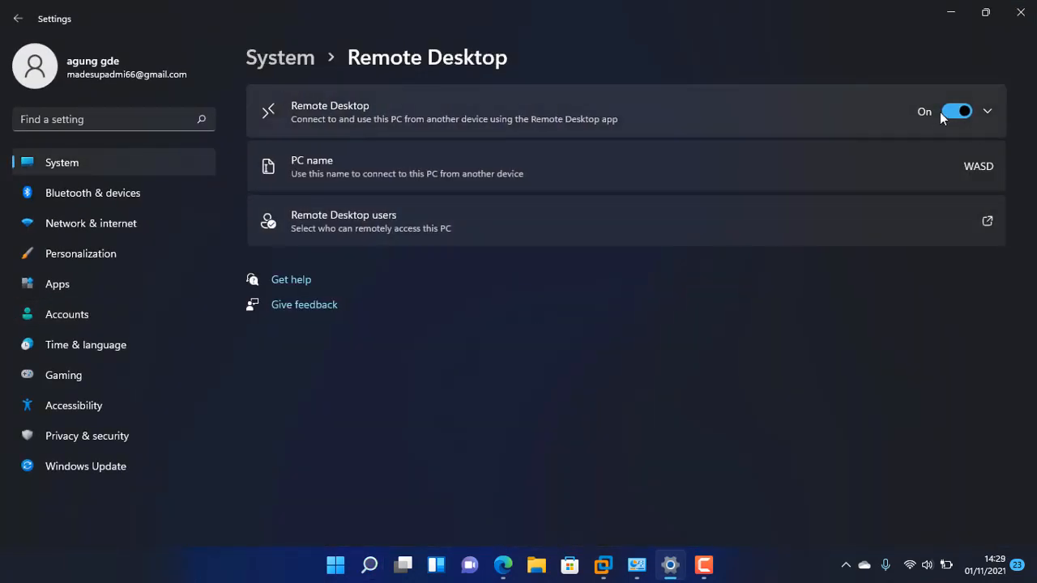
pyautogui.click(953, 15)
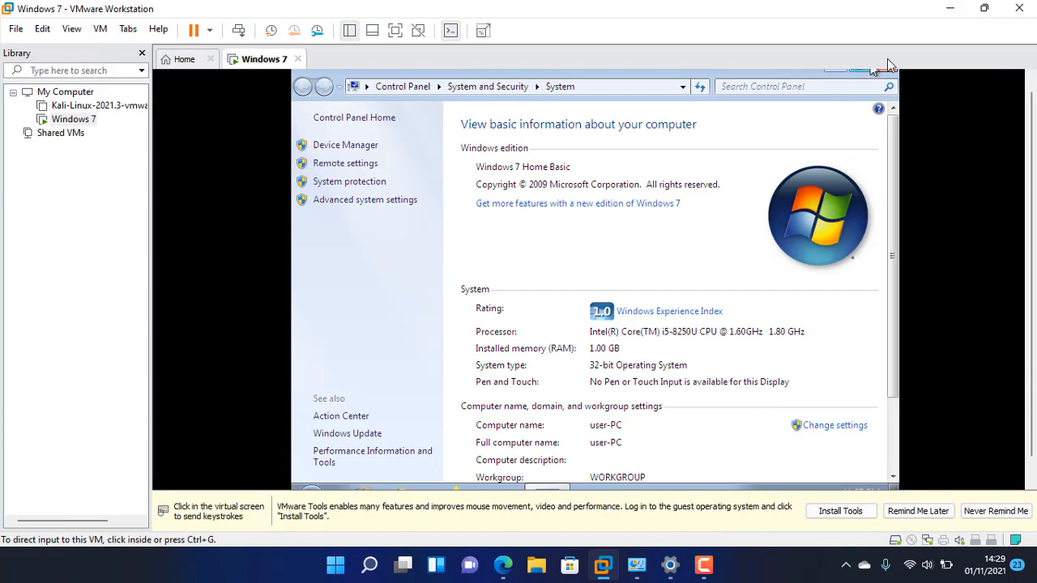
# Step: Minimize the System window inside the Windows 7 virtual machine
pyautogui.hotkey('ctrl', 'alt')
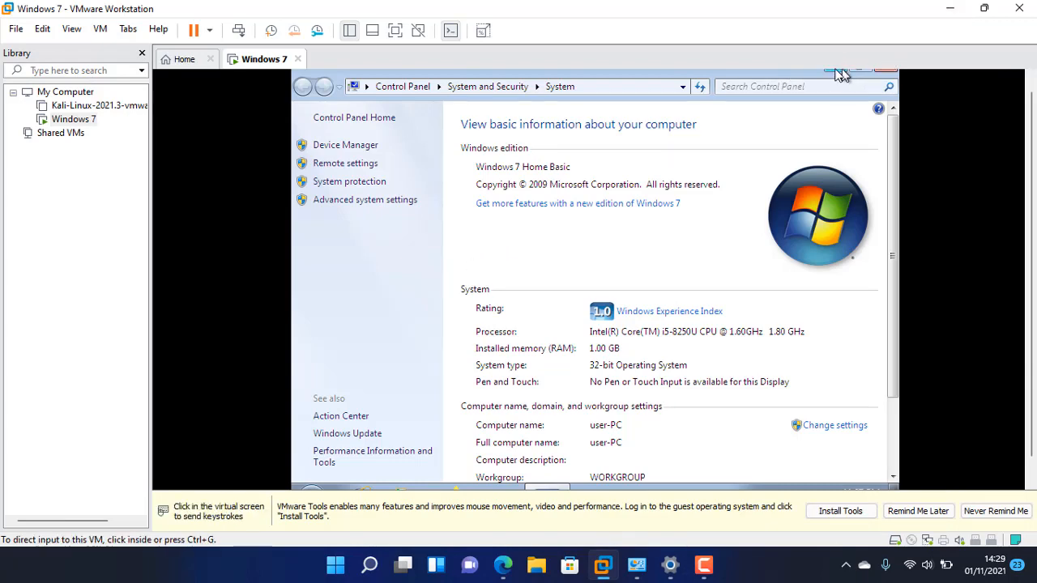
pyautogui.click(840, 75)
pyautogui.click(829, 70)
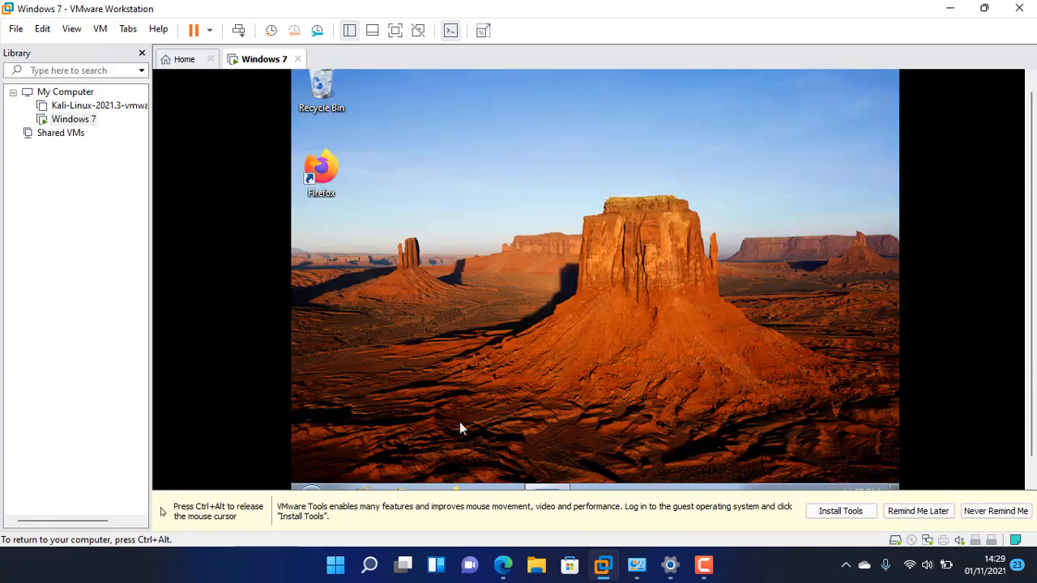
# Step: Find and launch Remote Desktop Connection in the Windows 7 virtual machine
pyautogui.hotkey('ctrl', 'alt')
pyautogui.moveTo(1030, 288); pyautogui.dragTo(1031, 371)
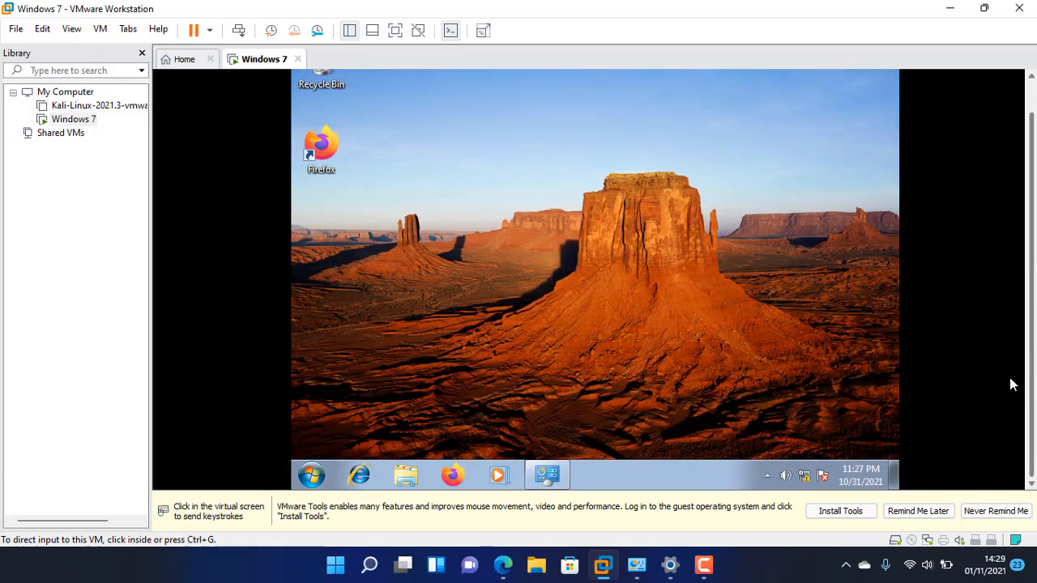
pyautogui.click(1010, 379)
pyautogui.click(318, 475)
pyautogui.write('remote')
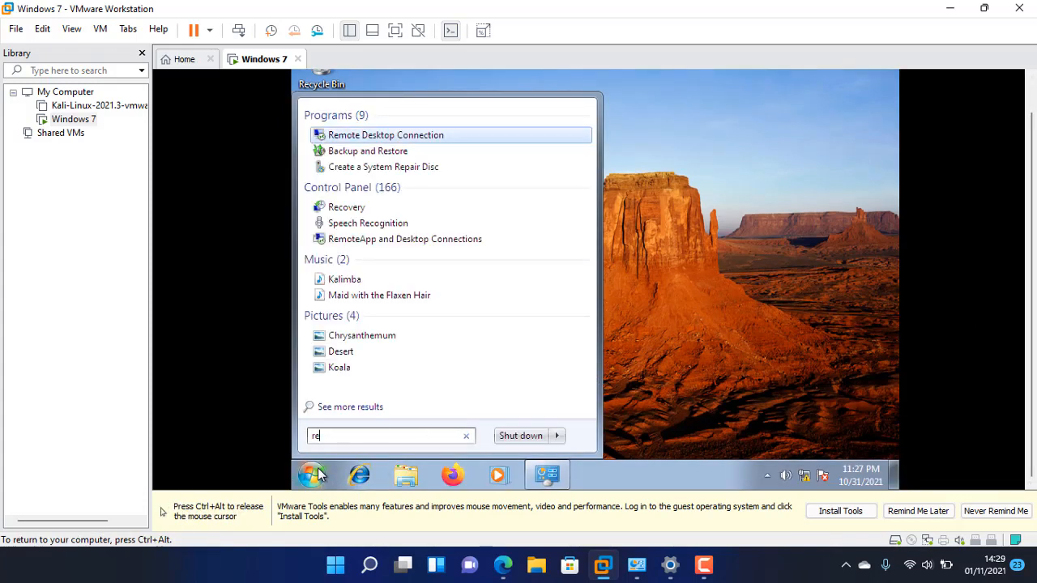
pyautogui.click(411, 136)
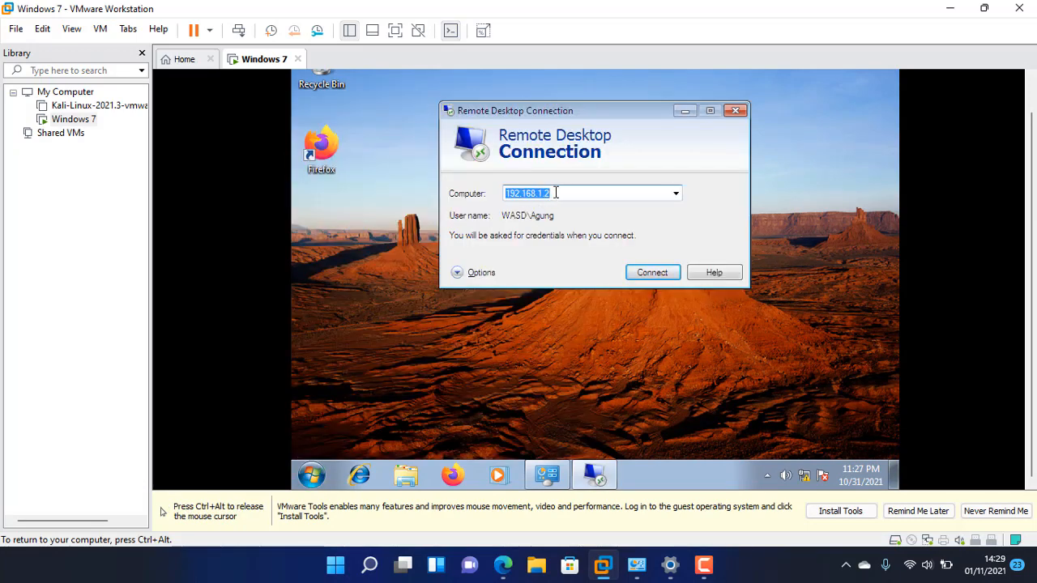
# Step: Expand the Remote Desktop Connection options to show the full logon settings
pyautogui.click(676, 194)
pyautogui.click(676, 195)
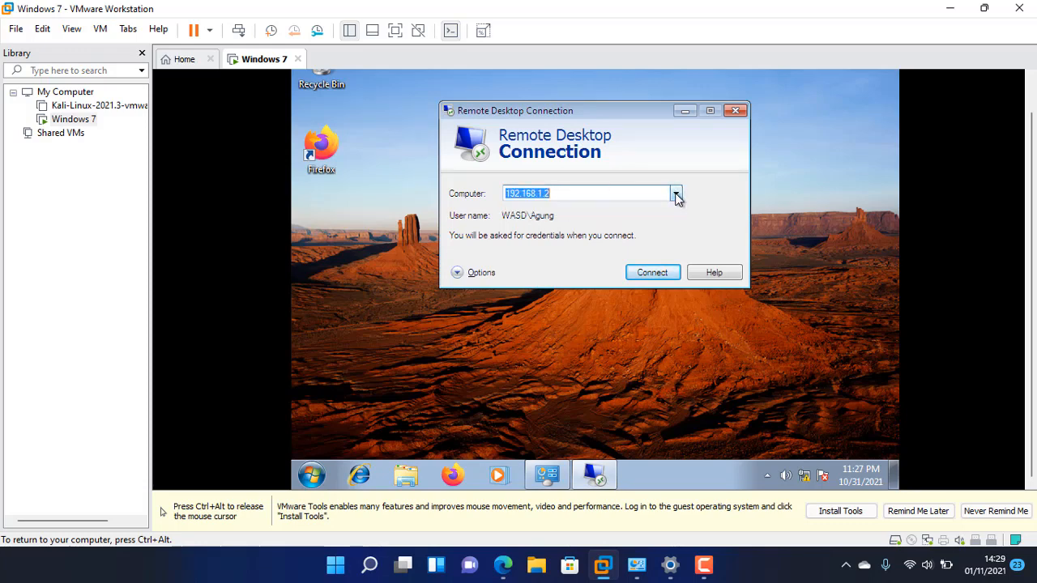
pyautogui.click(474, 276)
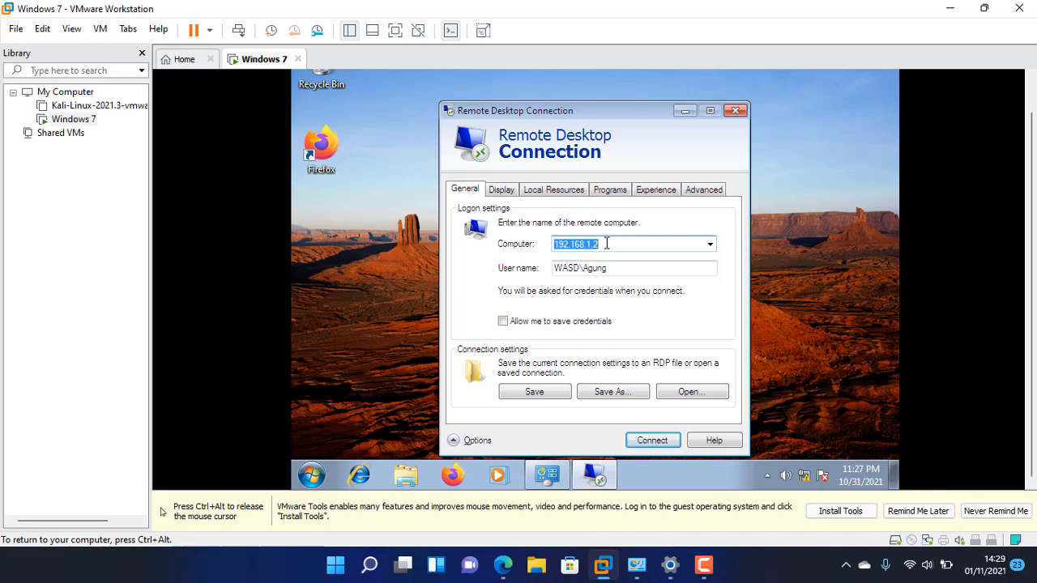
# Step: Clear the User name field in the Remote Desktop Connection logon settings
pyautogui.hotkey('ctrl', 'alt')
pyautogui.click(458, 332)
pyautogui.press('Tab')
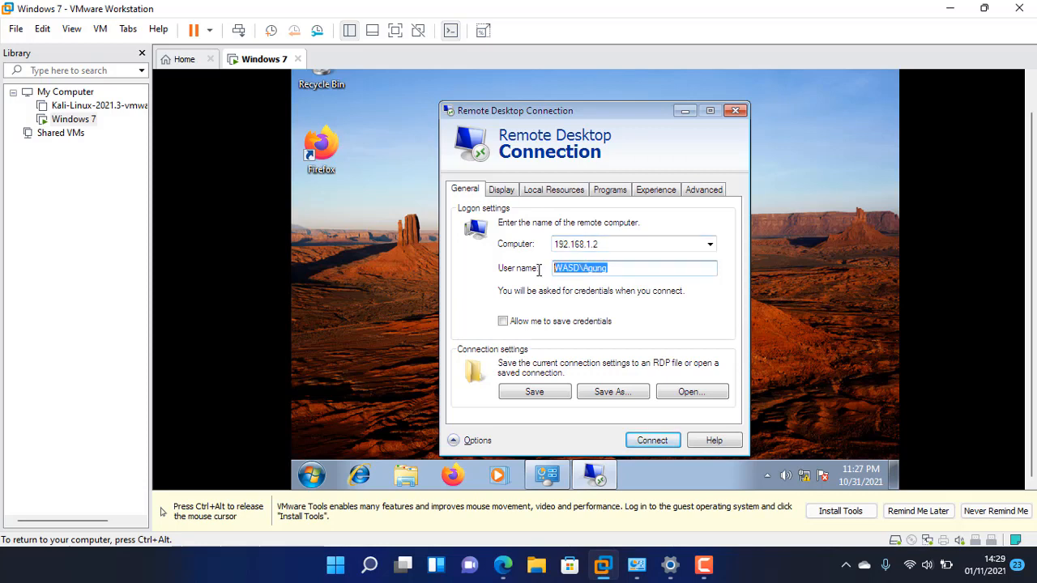
pyautogui.press('BackSpace')
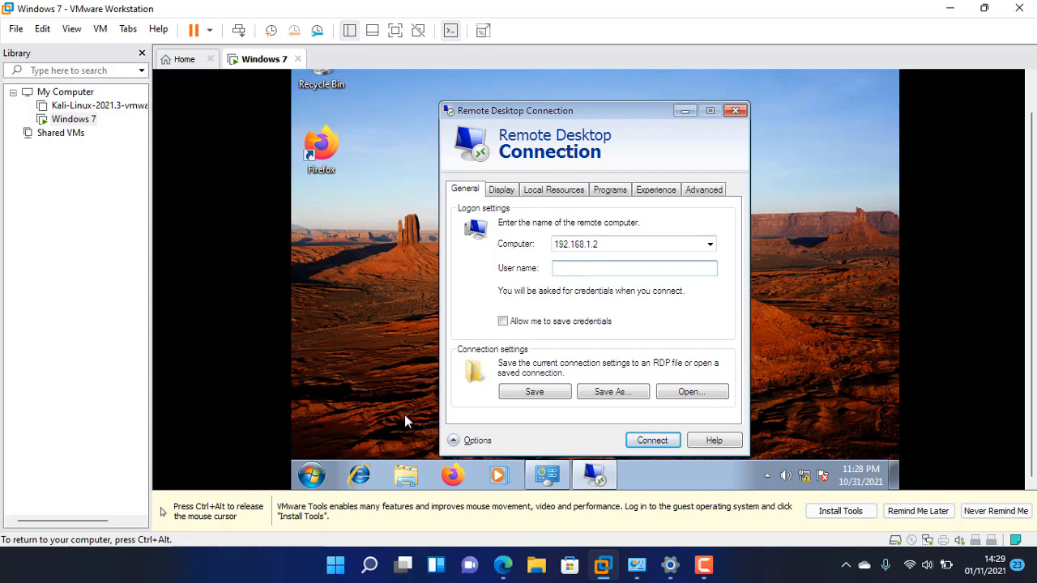
# Step: Switch to the host's open Change an Account window and go to the Control Panel home page
pyautogui.click(370, 564)
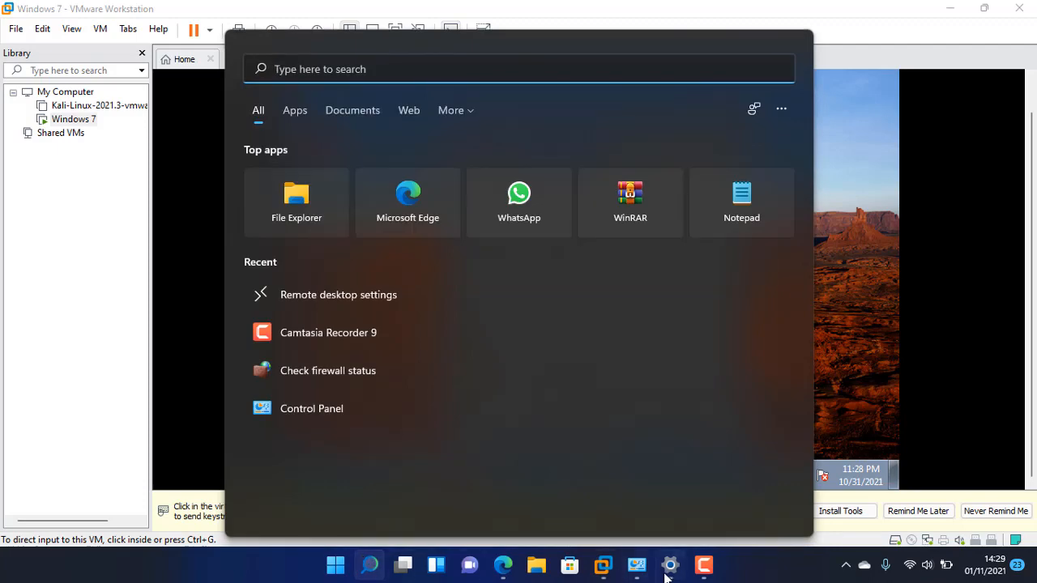
pyautogui.moveTo(636, 567)
pyautogui.moveTo(658, 504)
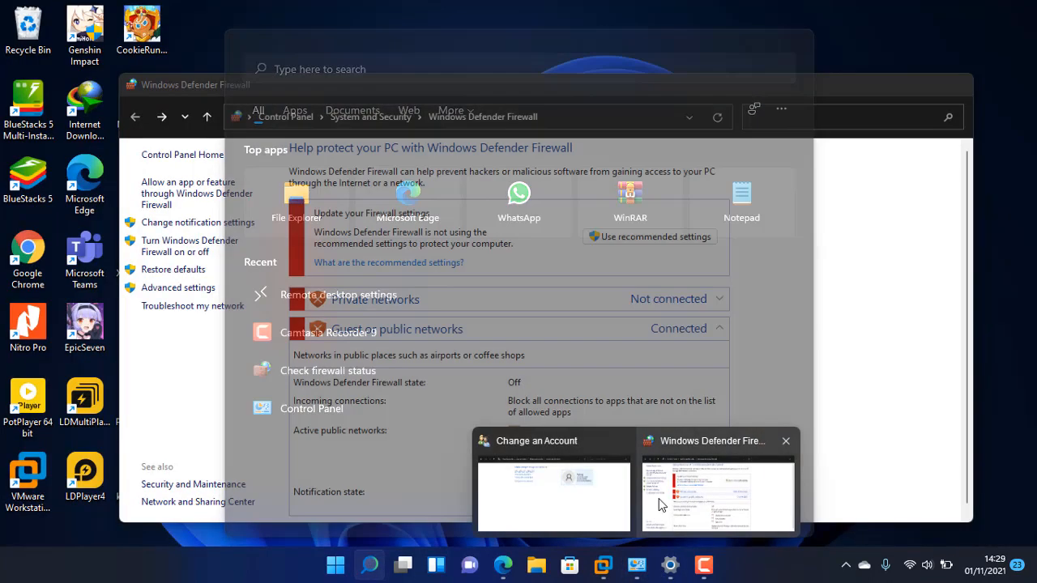
pyautogui.click(542, 493)
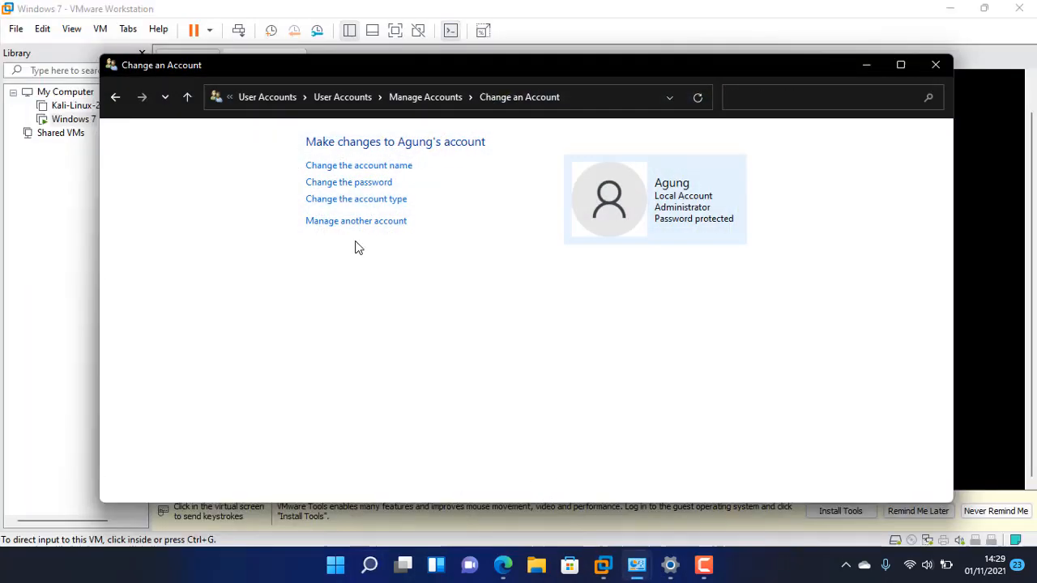
pyautogui.click(256, 100)
pyautogui.click(256, 101)
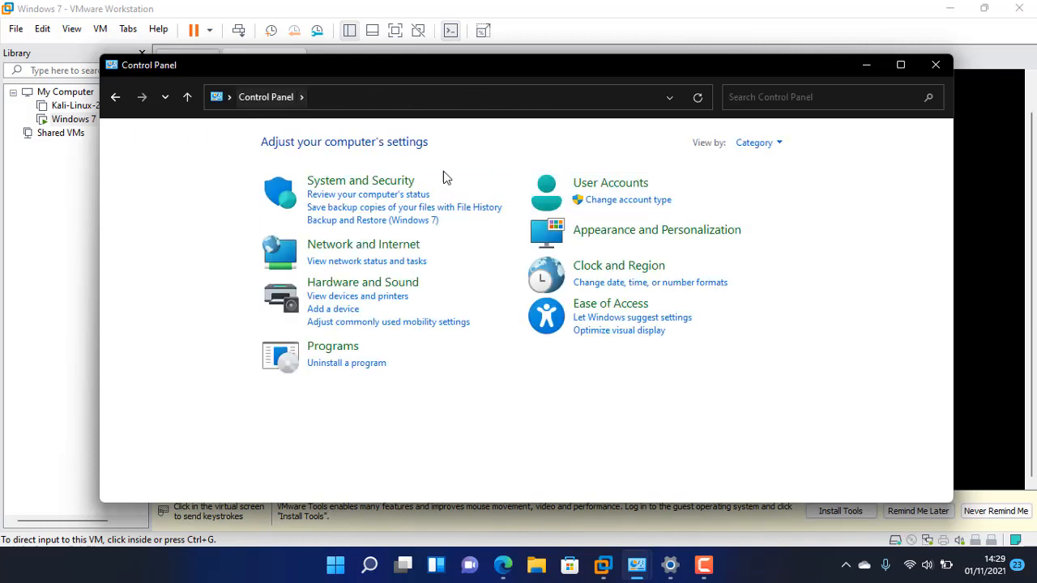
# Step: Open User Accounts, view the local administrator account through Manage Accounts, and return to the account overview to check its user name
pyautogui.click(604, 185)
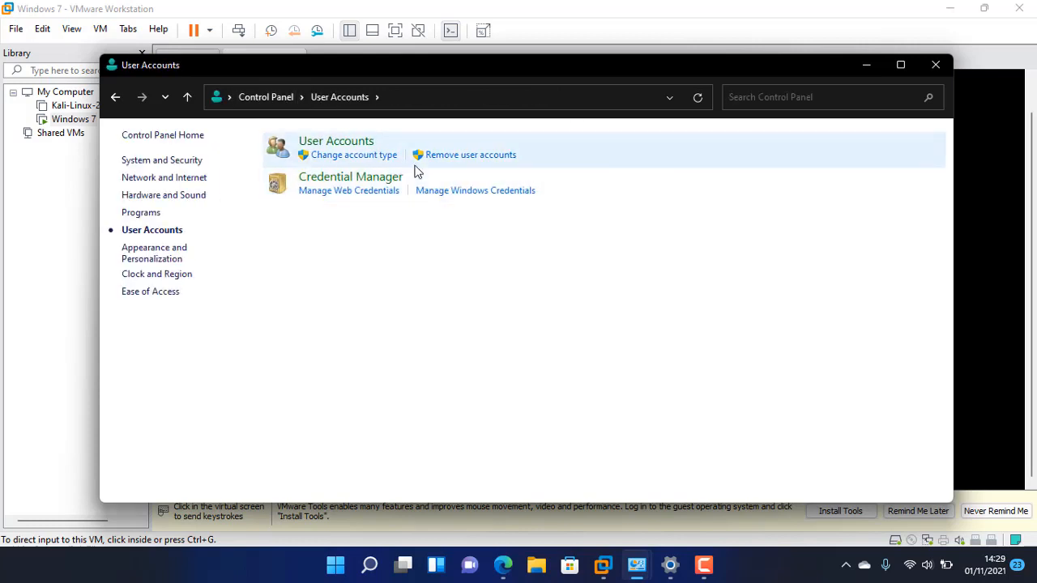
pyautogui.click(336, 143)
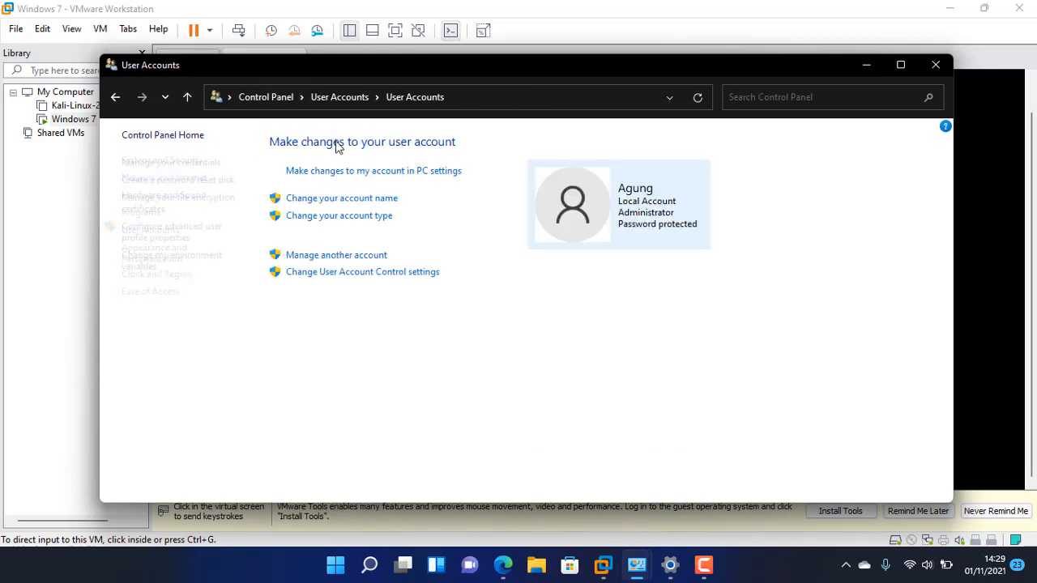
pyautogui.click(363, 257)
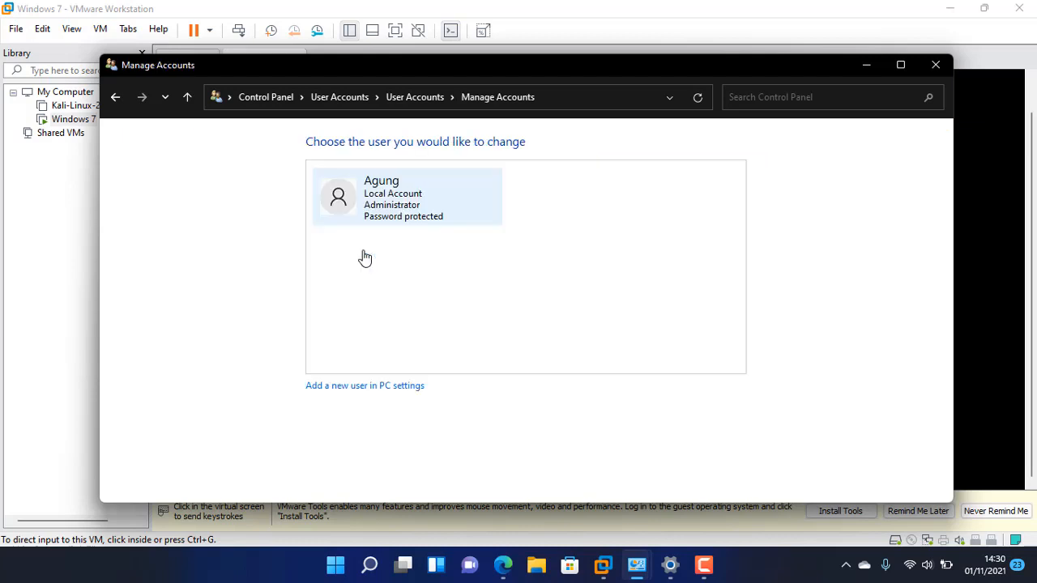
pyautogui.click(391, 215)
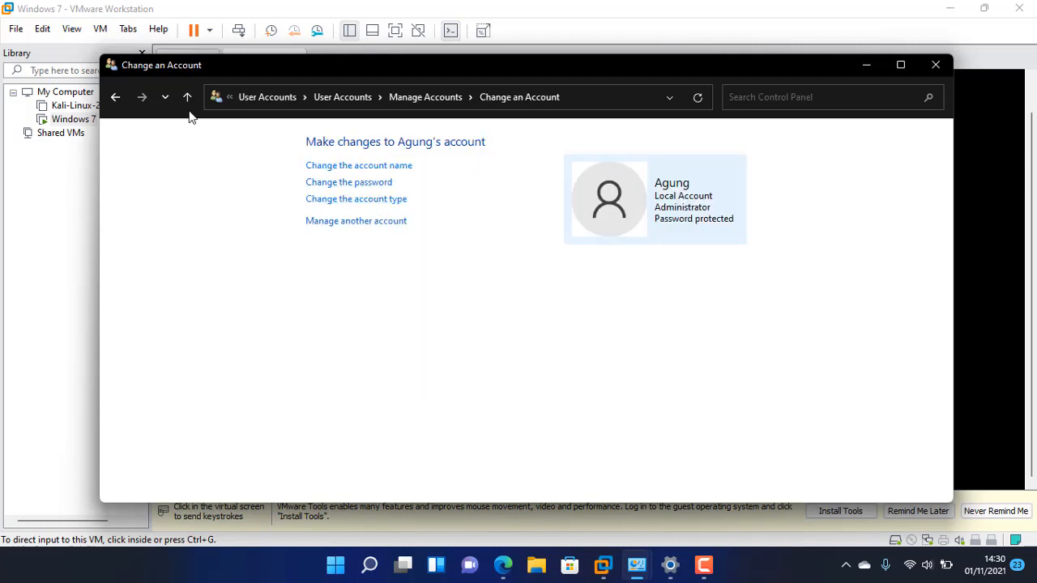
pyautogui.click(126, 100)
pyautogui.click(125, 102)
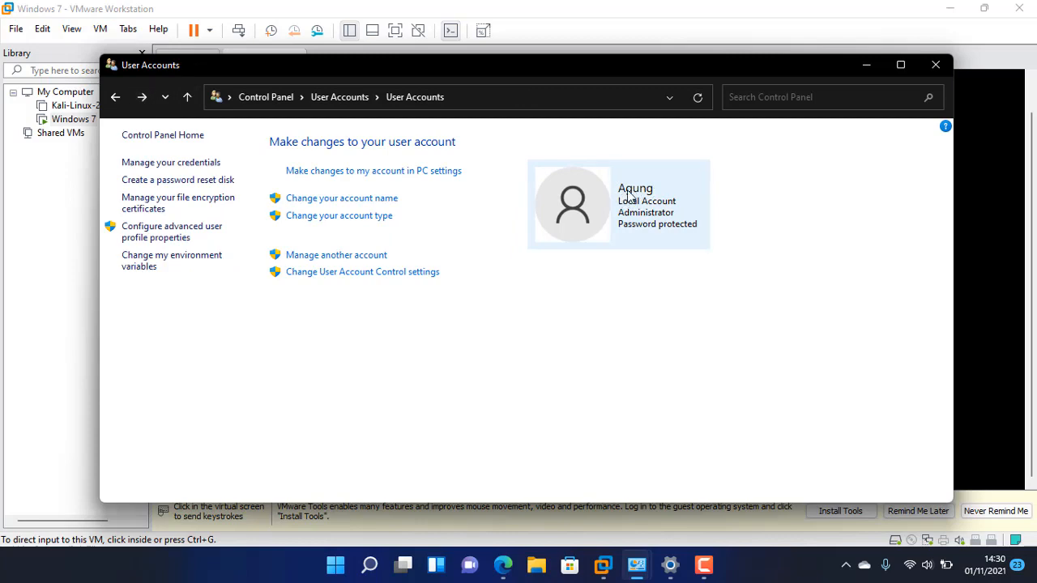
# Step: Return to the Windows 7 virtual machine, enter the host's local account user name in Remote Desktop Connection, and start the connection to 192.168.1.2
pyautogui.click(636, 7)
pyautogui.click(578, 297)
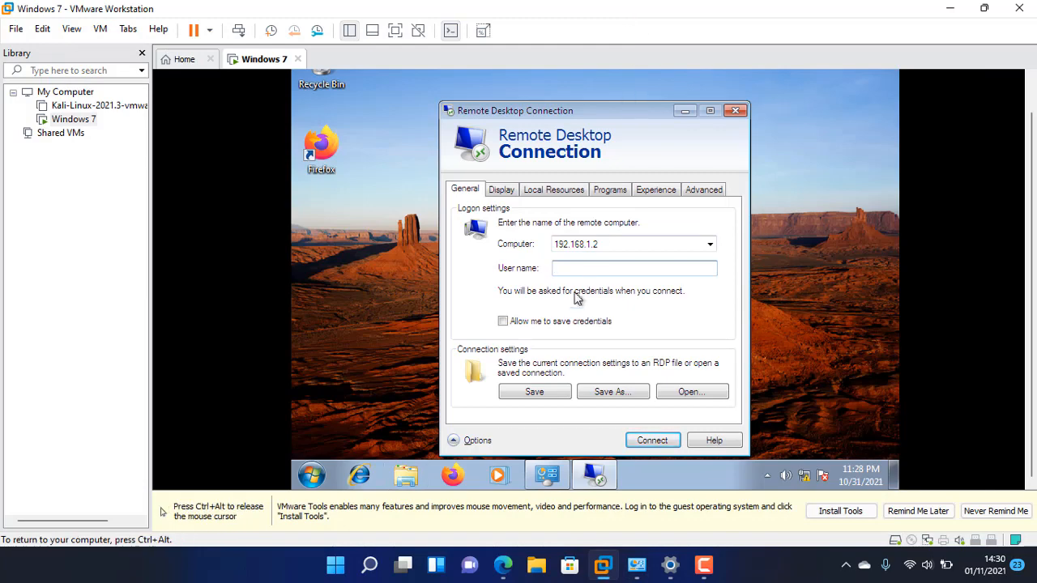
pyautogui.click(577, 267)
pyautogui.write('agung')
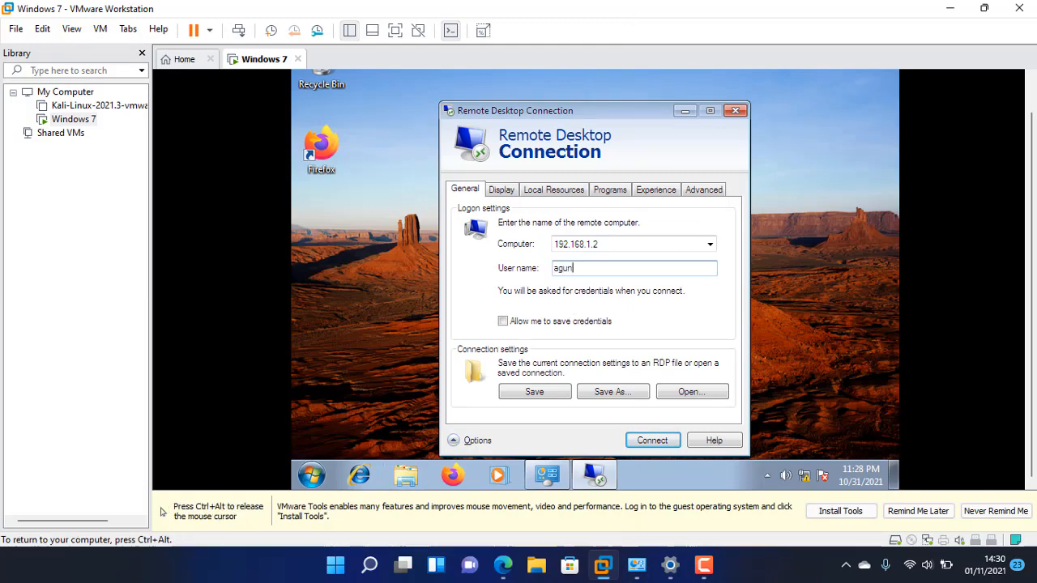
pyautogui.click(652, 441)
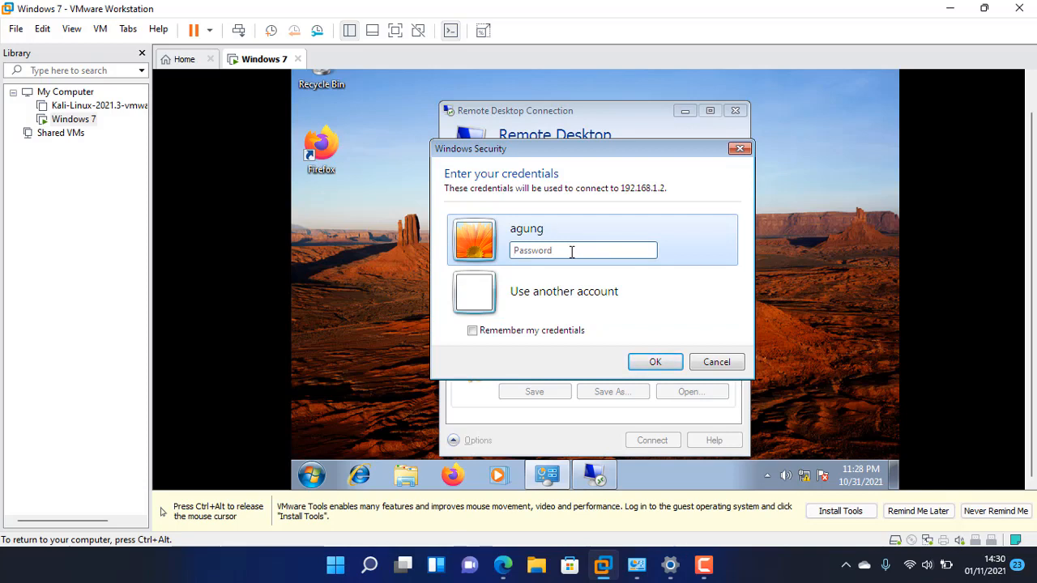
# Step: Submit the host account's password for the remote connection and agree to connect despite the untrusted certificate
pyautogui.write('***')
pyautogui.click(658, 357)
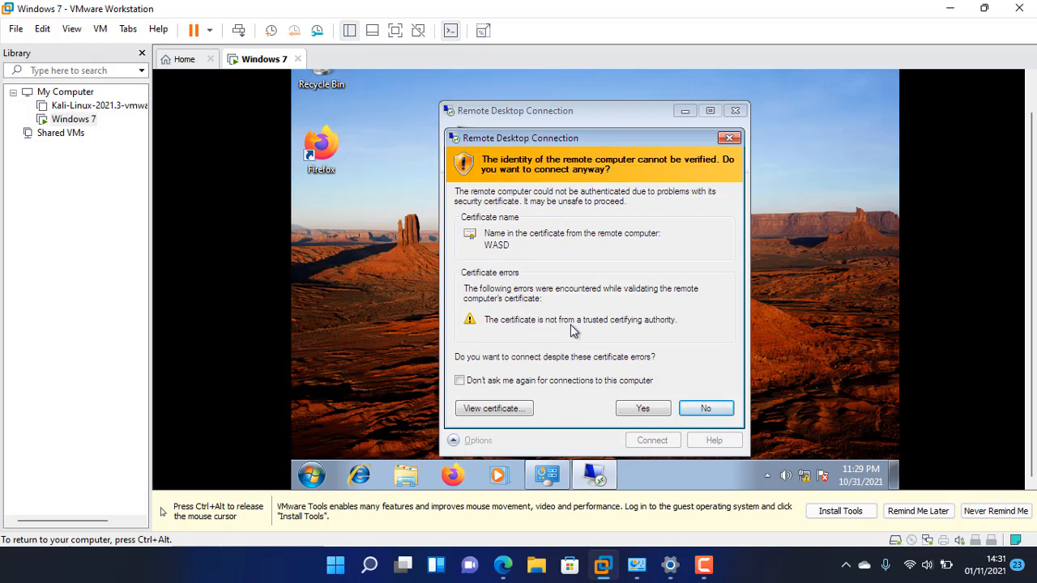
pyautogui.click(639, 411)
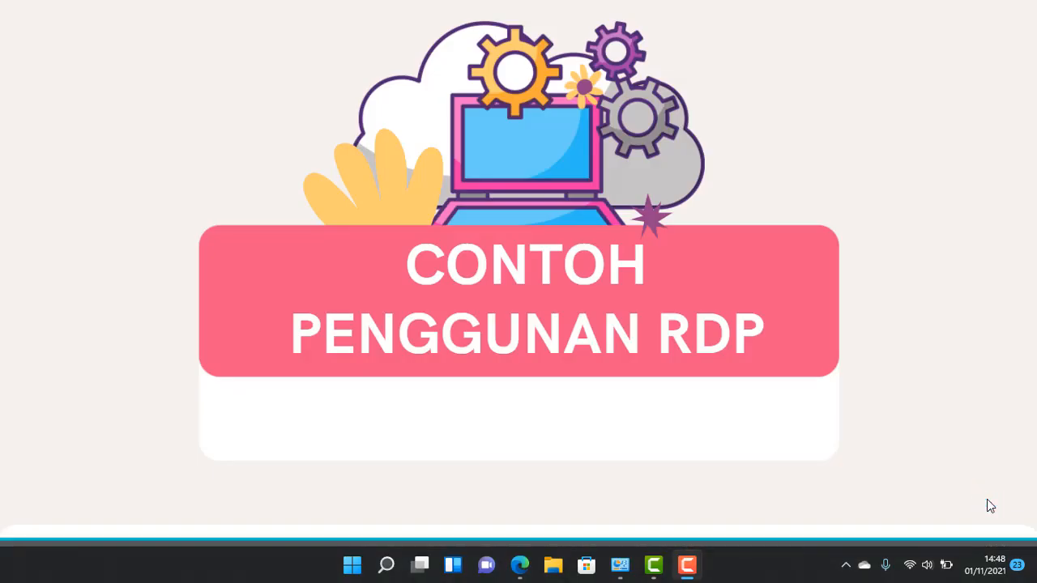
pyautogui.click(990, 495)
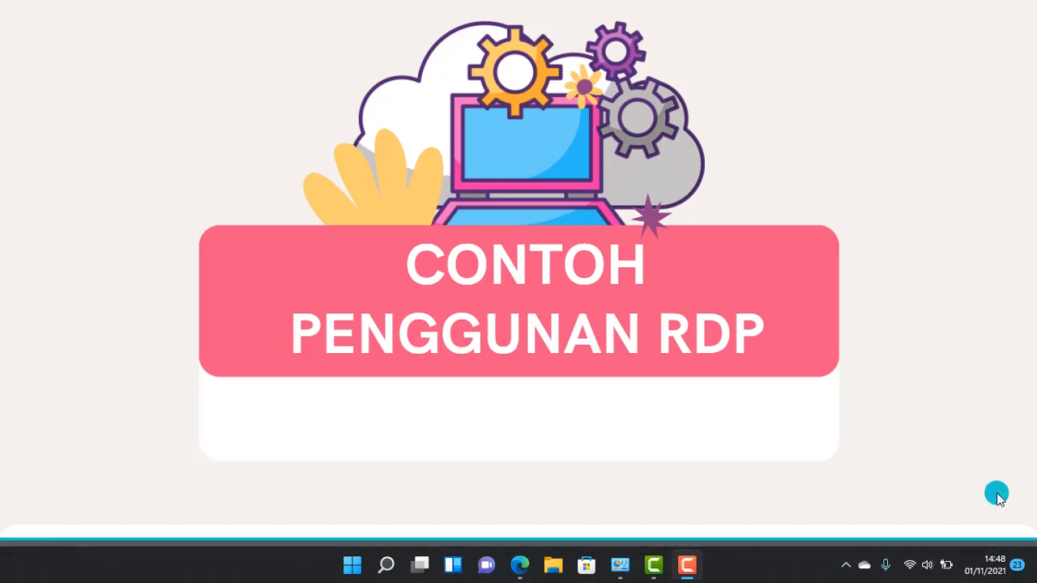